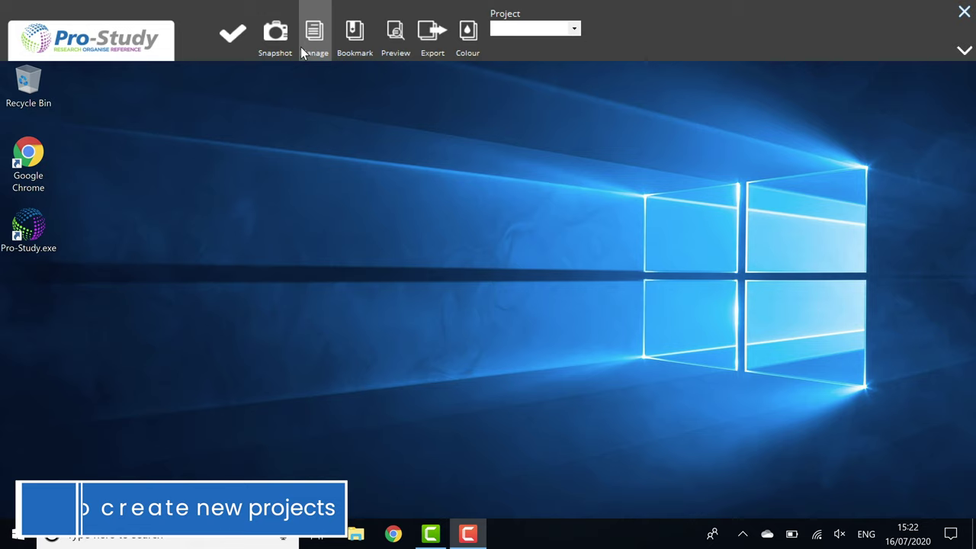
Create a new project named 'Societies Thinking' with the description 'Psychology Essay'.
click(310, 35)
click(318, 69)
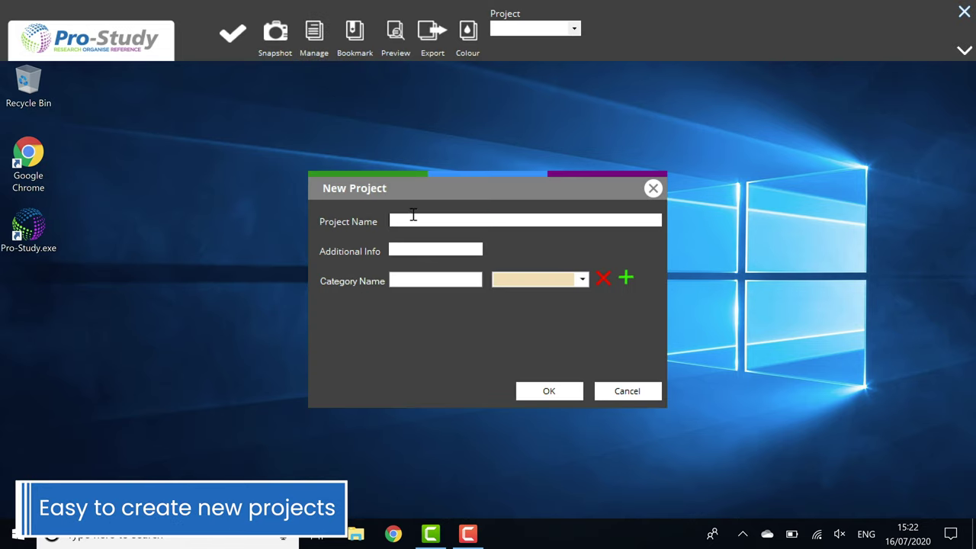
text(Societies Think)
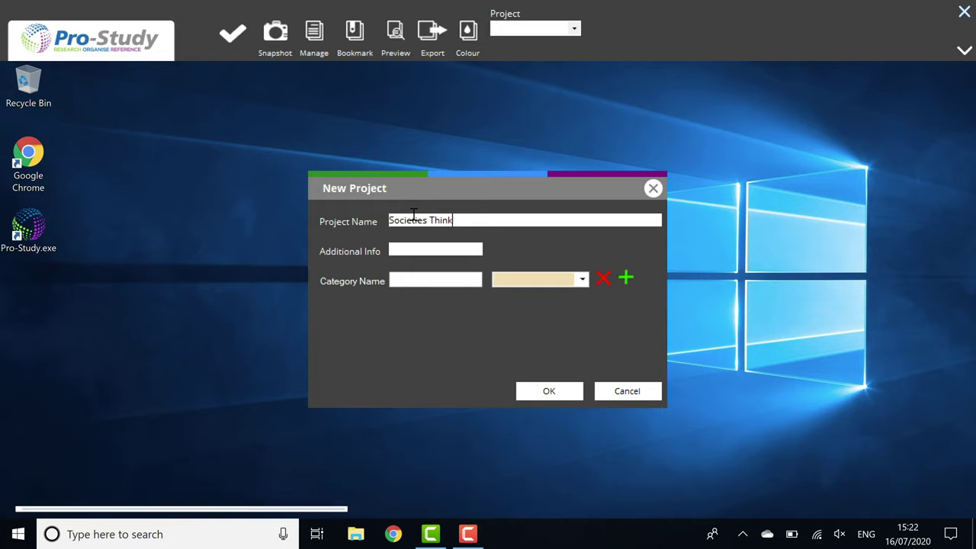
text(ing)
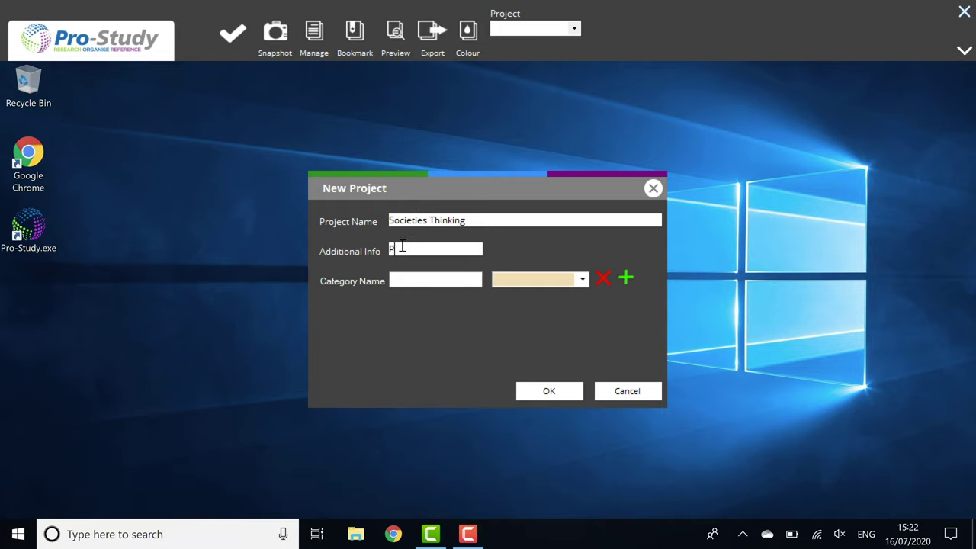
text(sychology Essay)
Add the categories Environment, Situation and Social Influences to the project.
click(410, 277)
text(En)
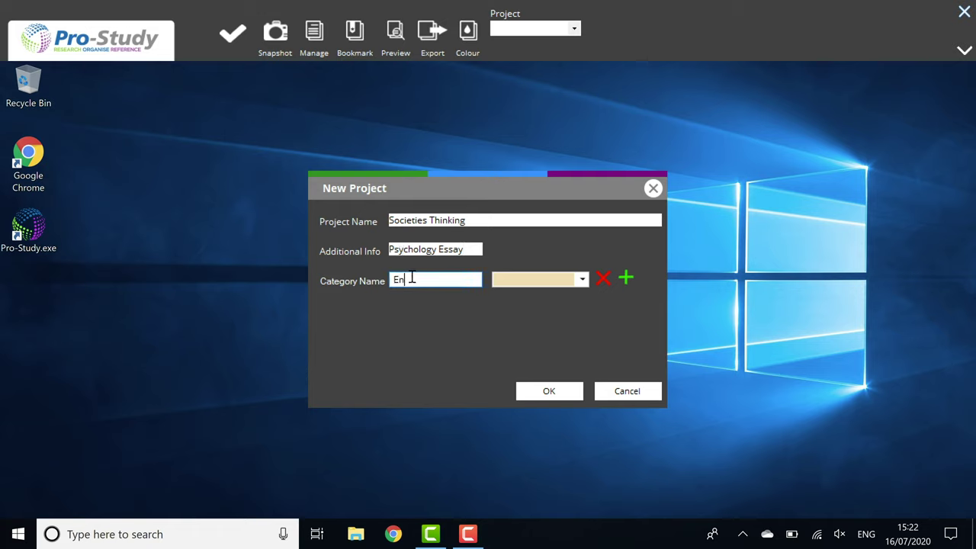
text(vironment)
click(625, 281)
text(Situation)
click(625, 307)
text(Social Influences)
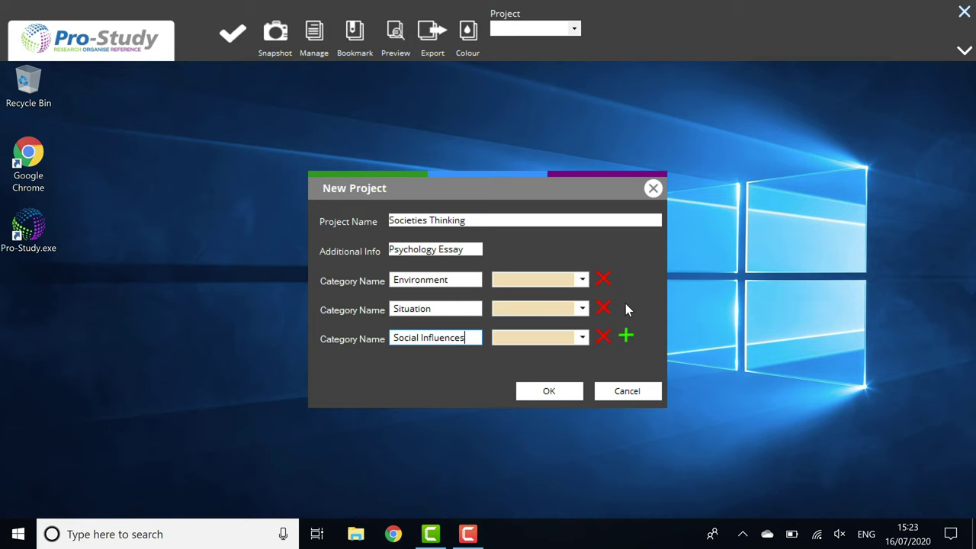
Give Environment an aqua-green colour and confirm the new project.
click(581, 284)
click(574, 343)
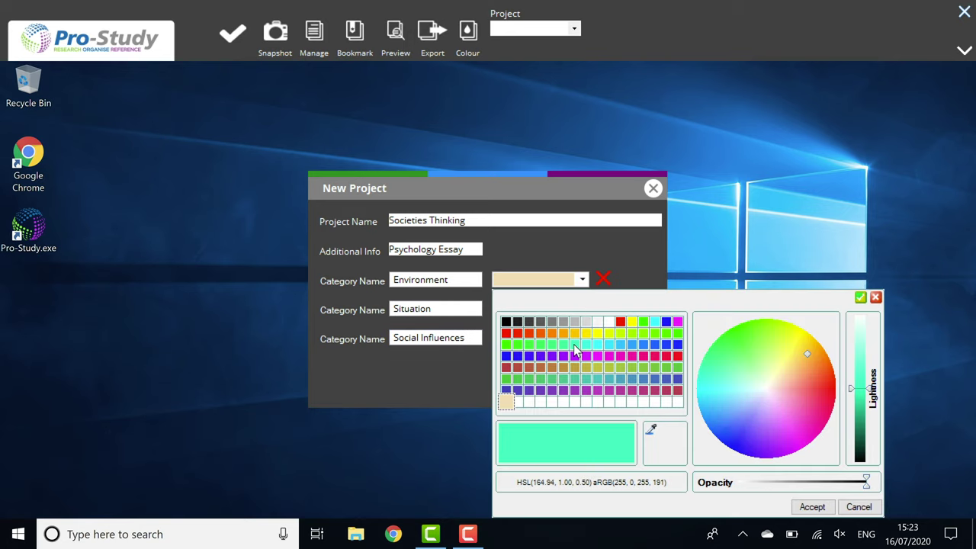
click(808, 507)
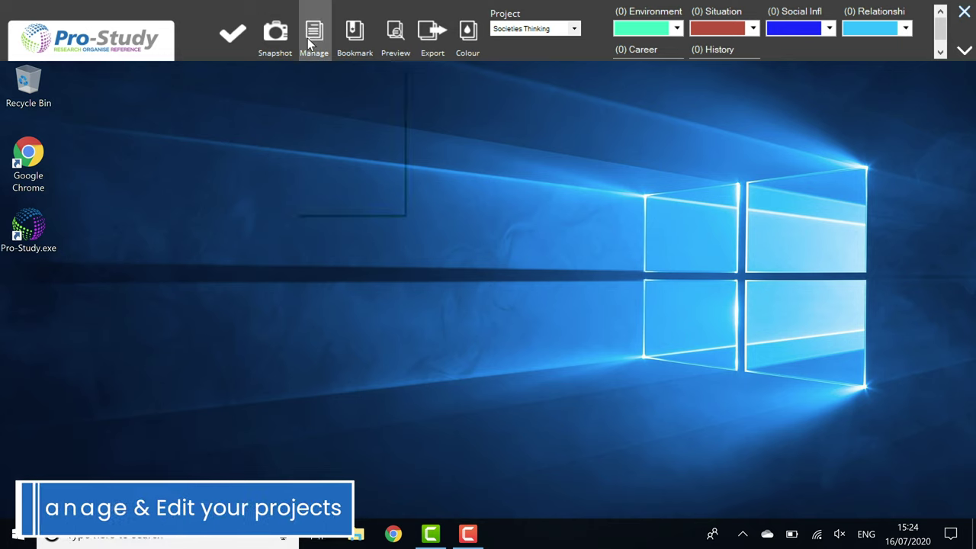
In Manage Projects, drag the Social Influences category above Situation.
click(310, 38)
click(313, 87)
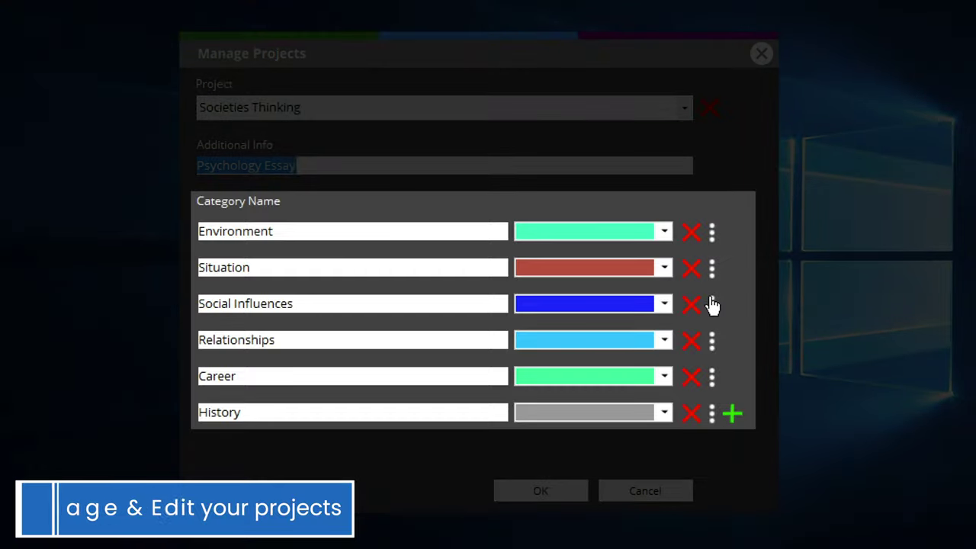
drag(710, 305, 710, 265)
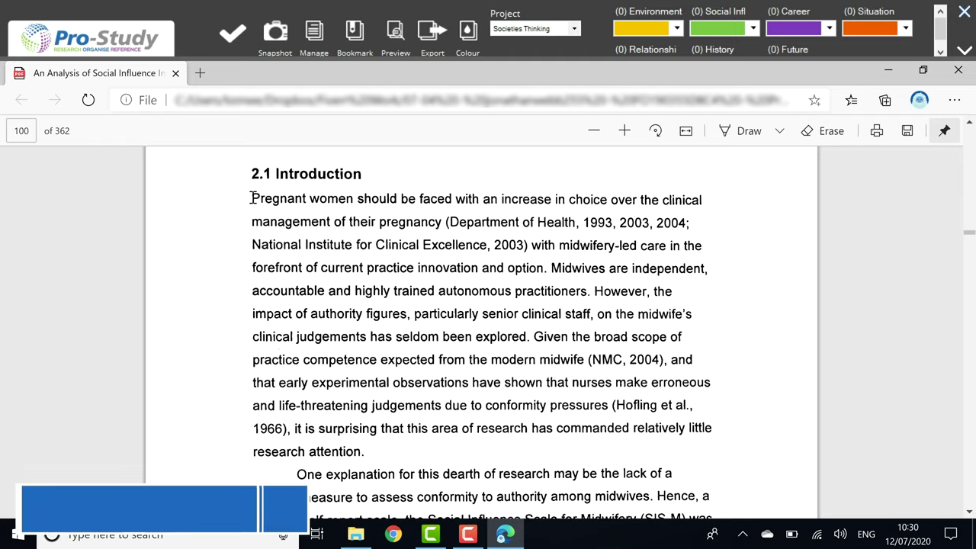
File the PDF introduction under Environment and Distribution of Scores under Social Influences; select Funding process text.
drag(252, 198, 372, 443)
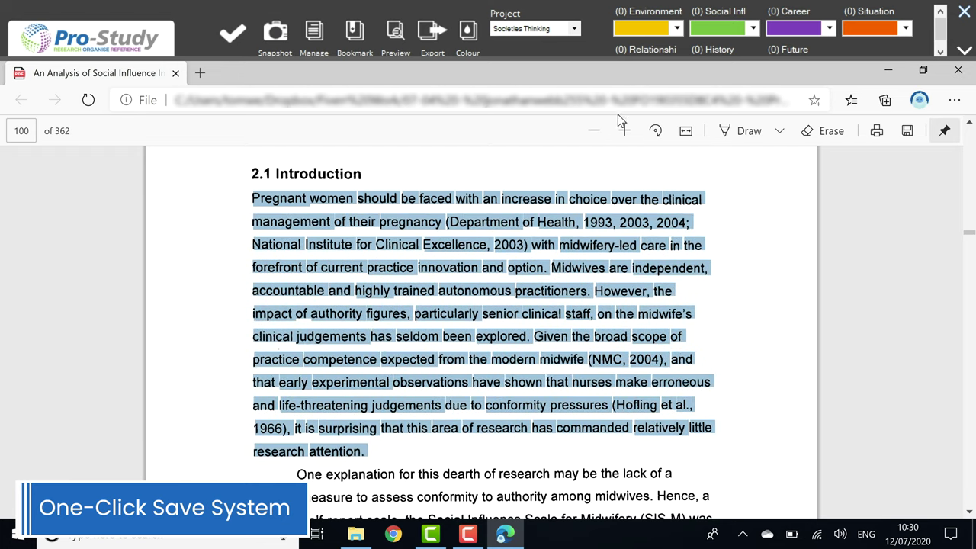
click(638, 29)
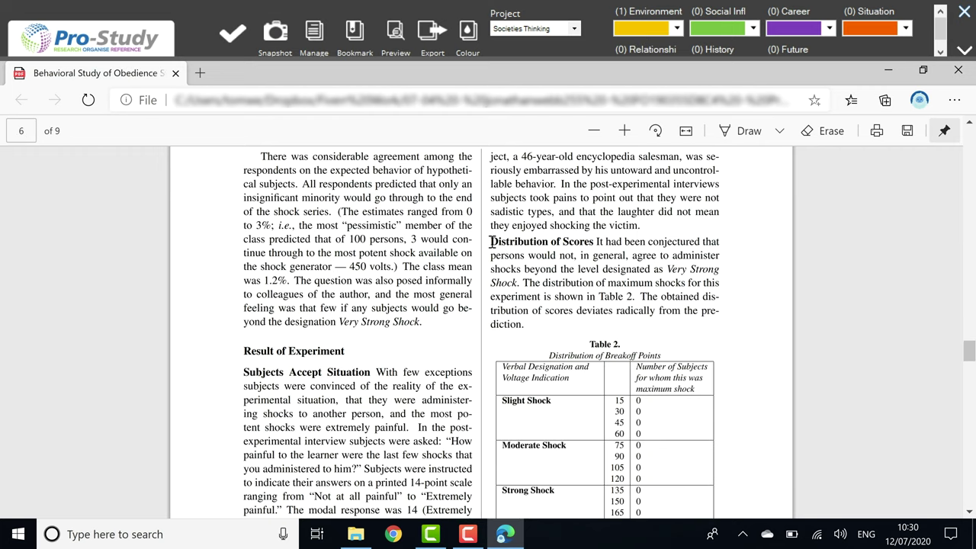
drag(492, 242, 527, 326)
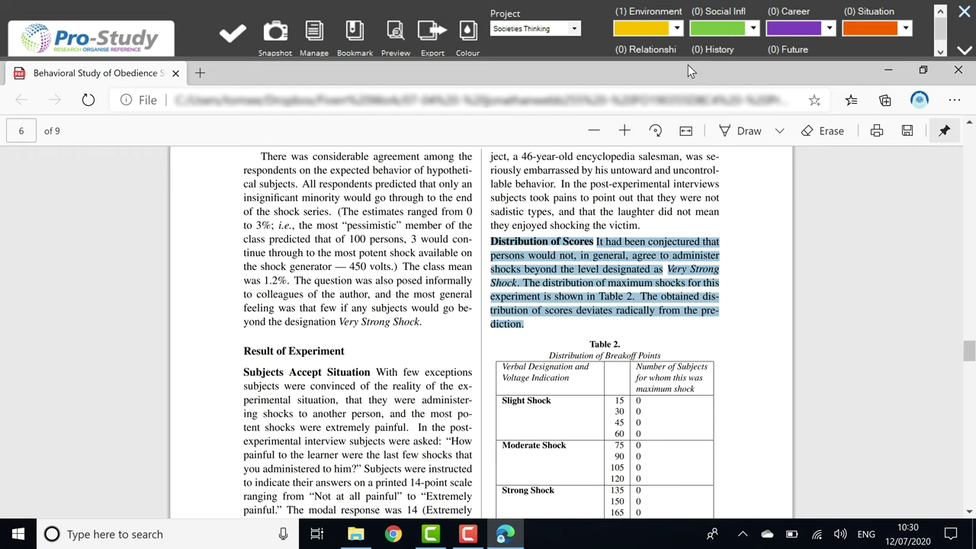
click(707, 28)
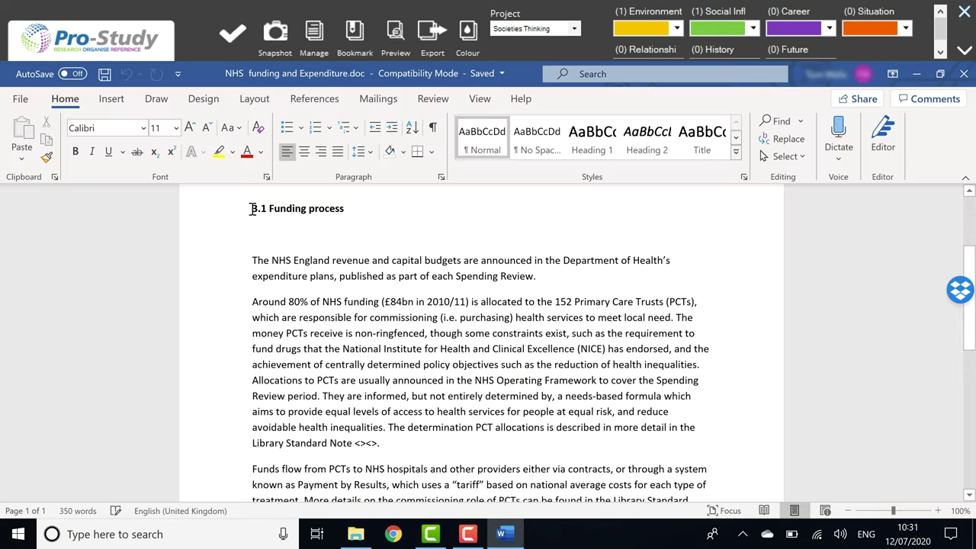
mouse_move(253, 204)
mouse_down()
mouse_move(442, 402)
mouse_move(449, 444)
mouse_up()
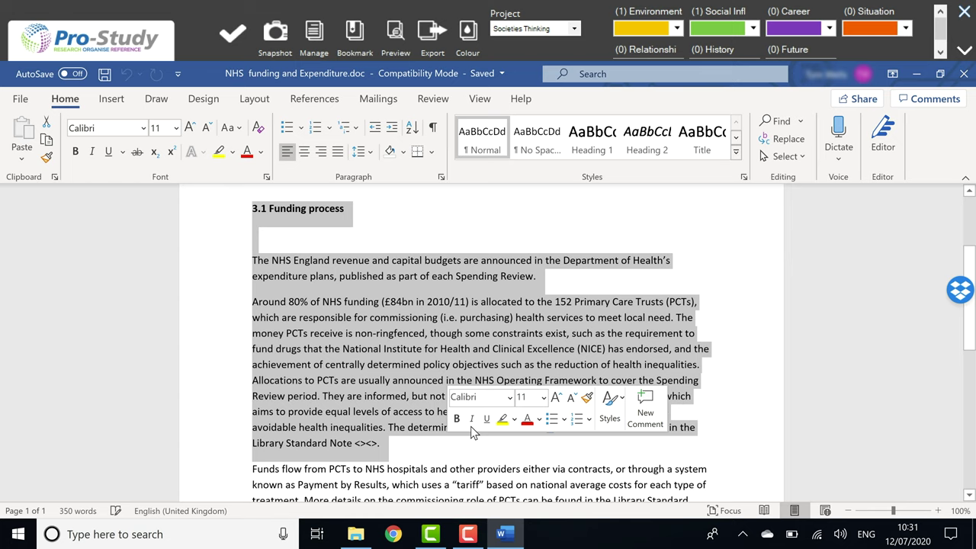
Save the funding text and Sumner quote under Career, and the photo's placebo passage under Social Influences.
click(791, 27)
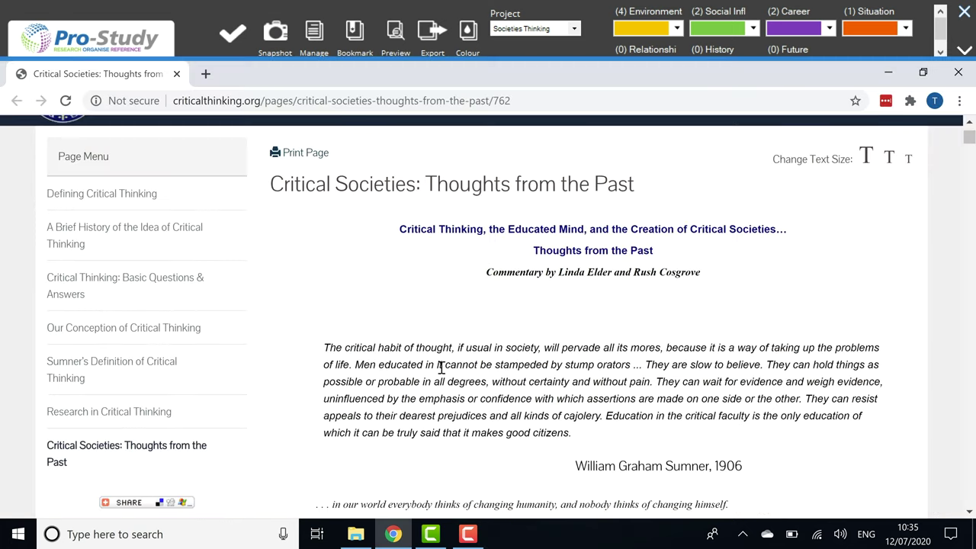
triple_click(441, 365)
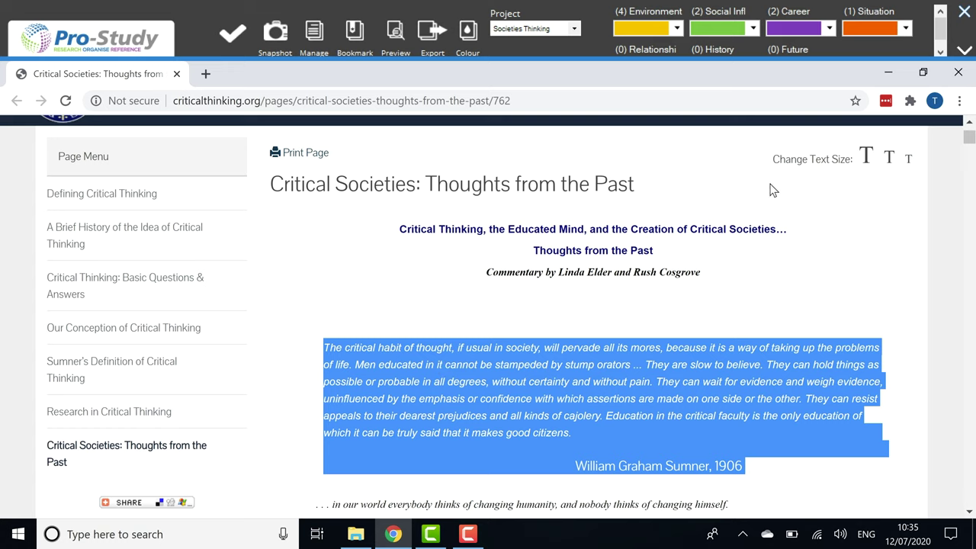
click(813, 30)
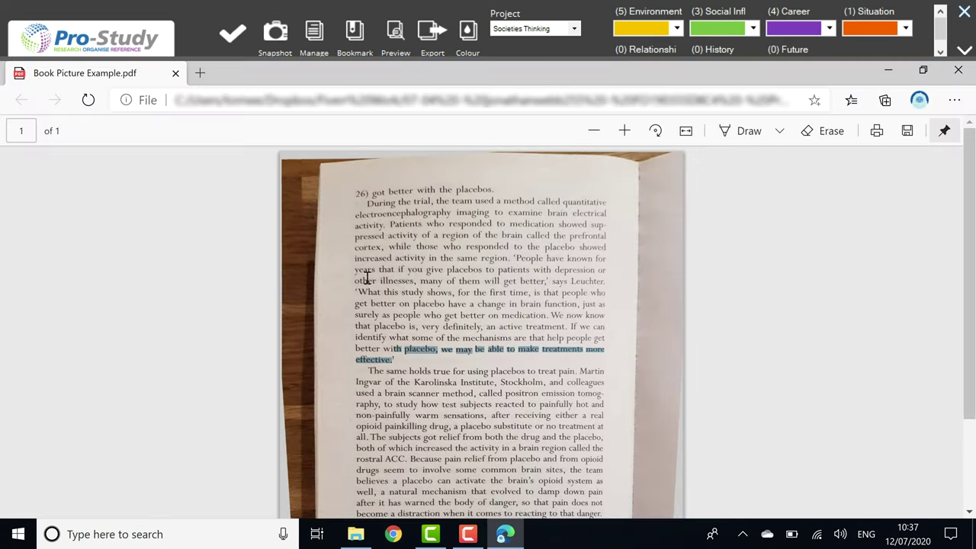
drag(367, 228, 367, 204)
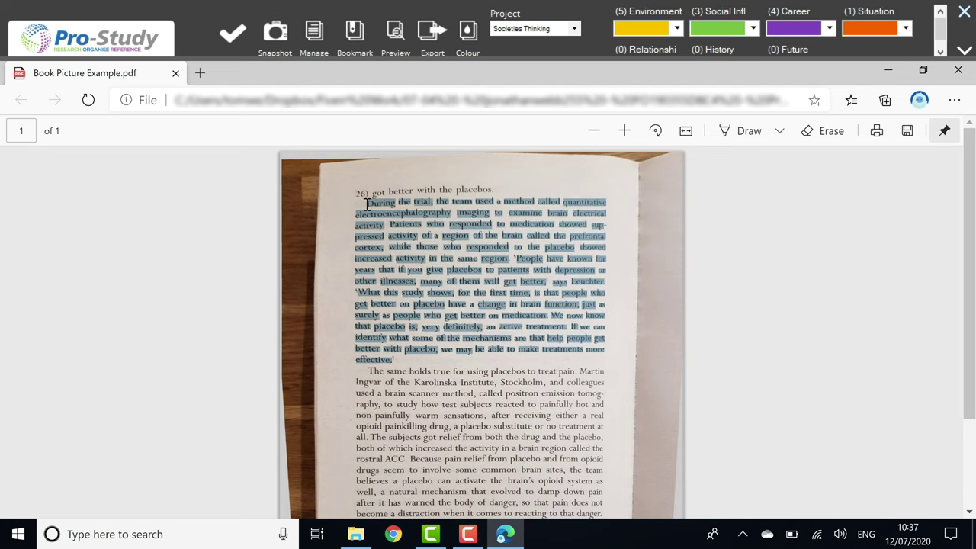
click(723, 31)
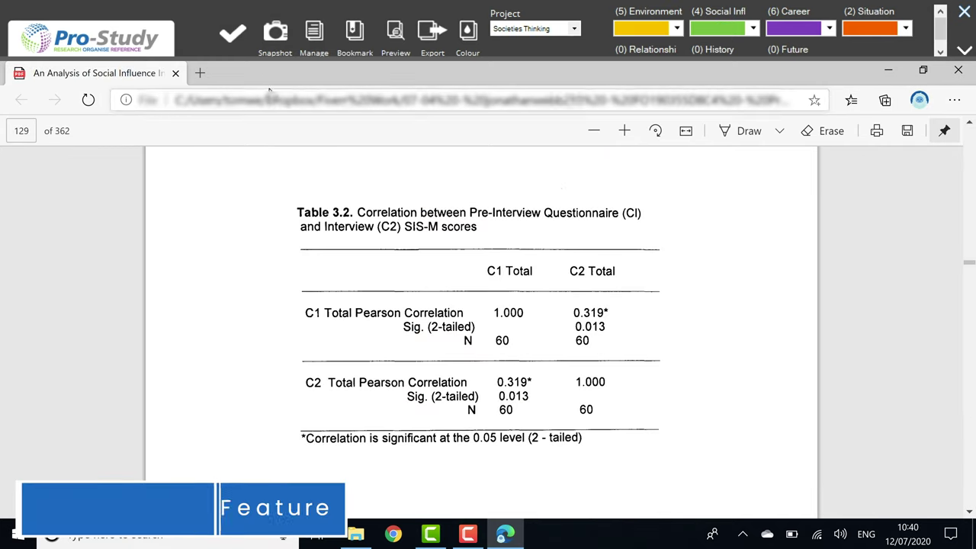
Snip Table 3.2 from the midwifery PDF and save it under Social Influence.
click(273, 42)
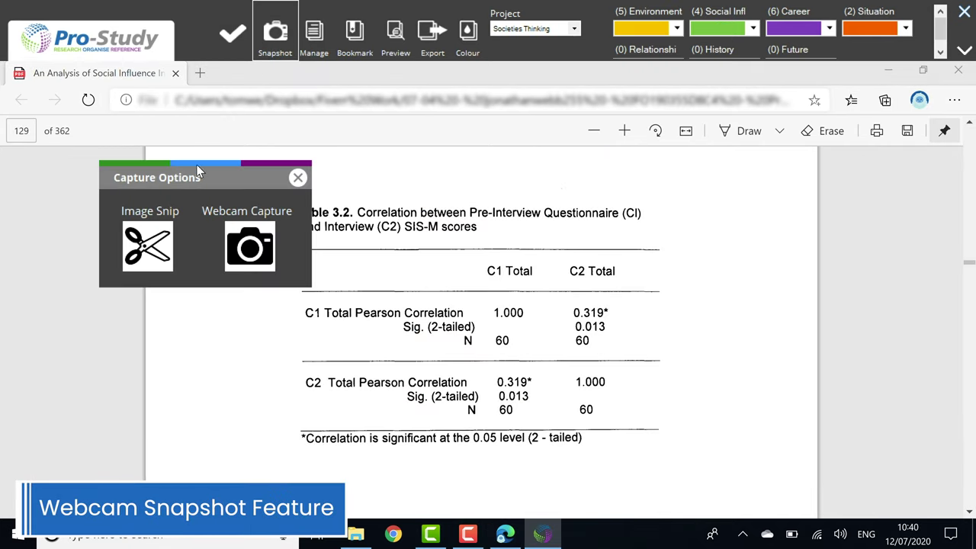
click(152, 242)
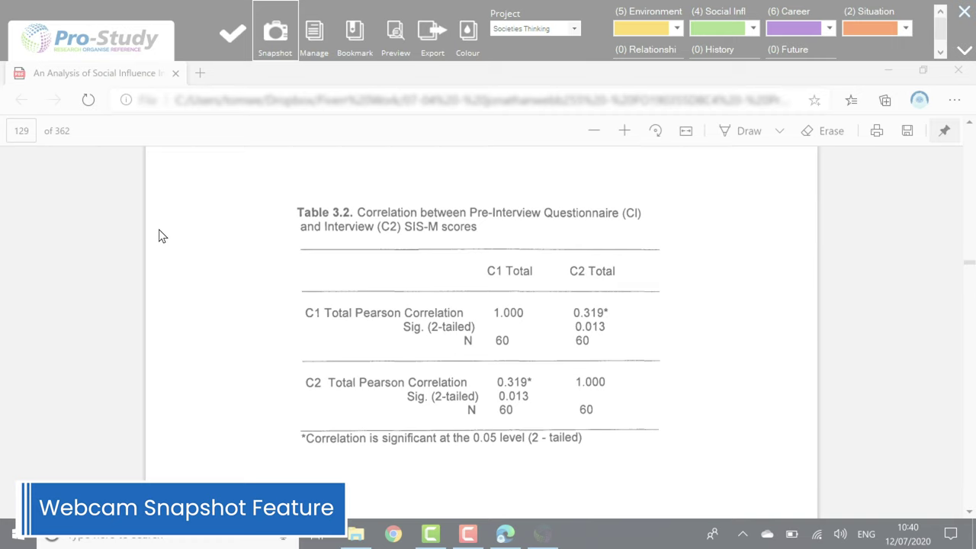
drag(288, 192, 679, 460)
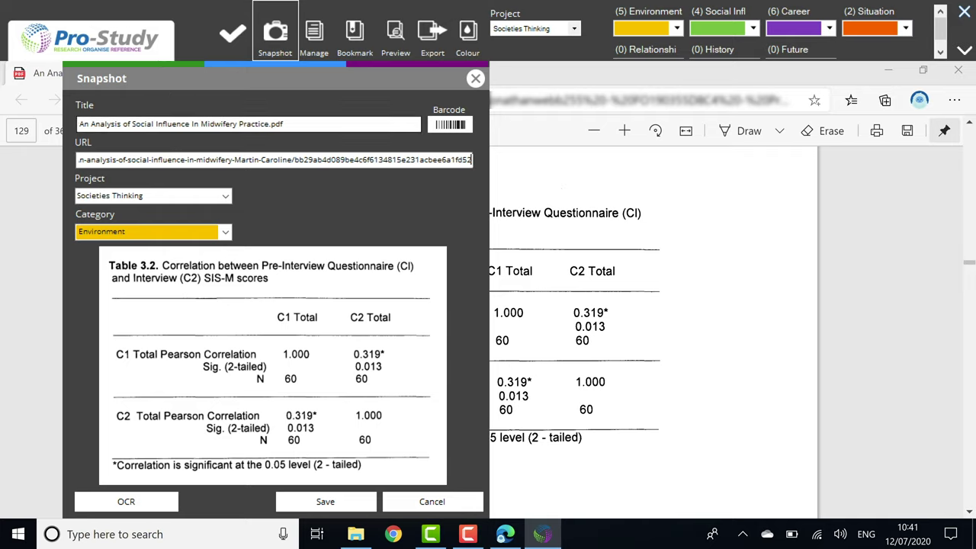
click(227, 231)
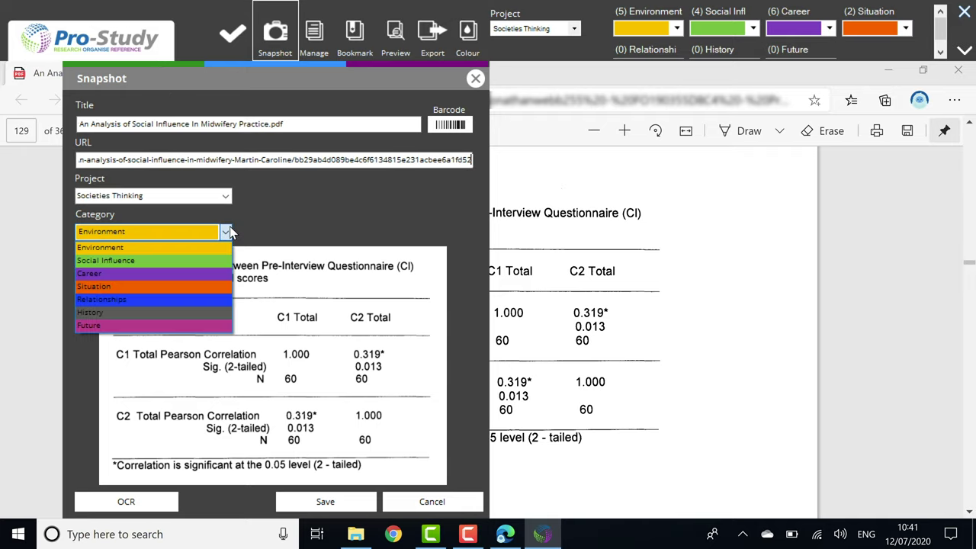
click(170, 261)
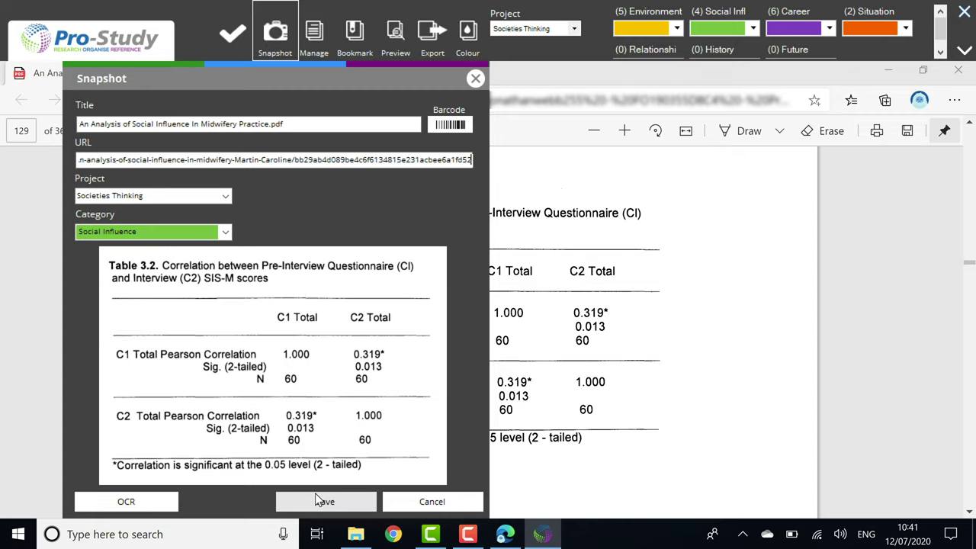
click(322, 501)
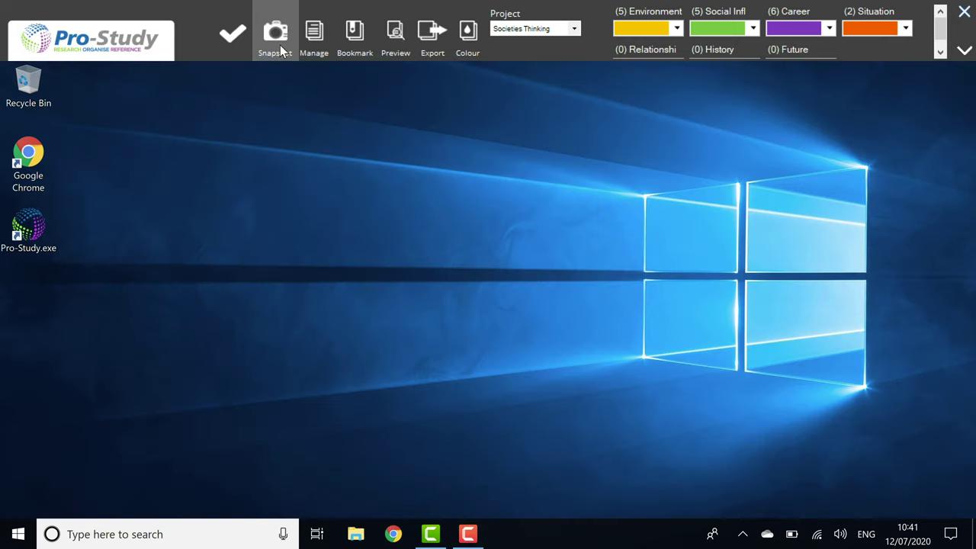
Capture the book page by webcam and fill in The Psychology of Love details from its barcode.
click(279, 46)
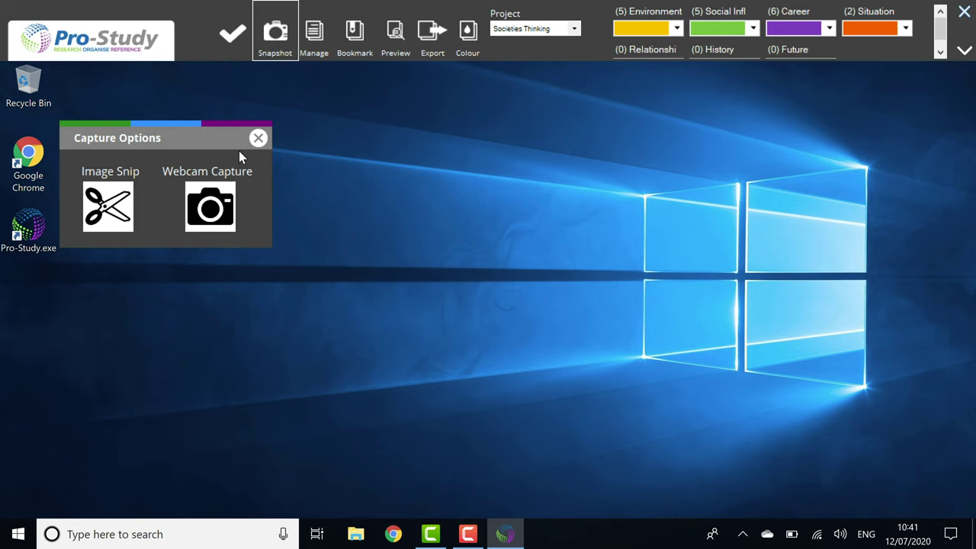
click(210, 206)
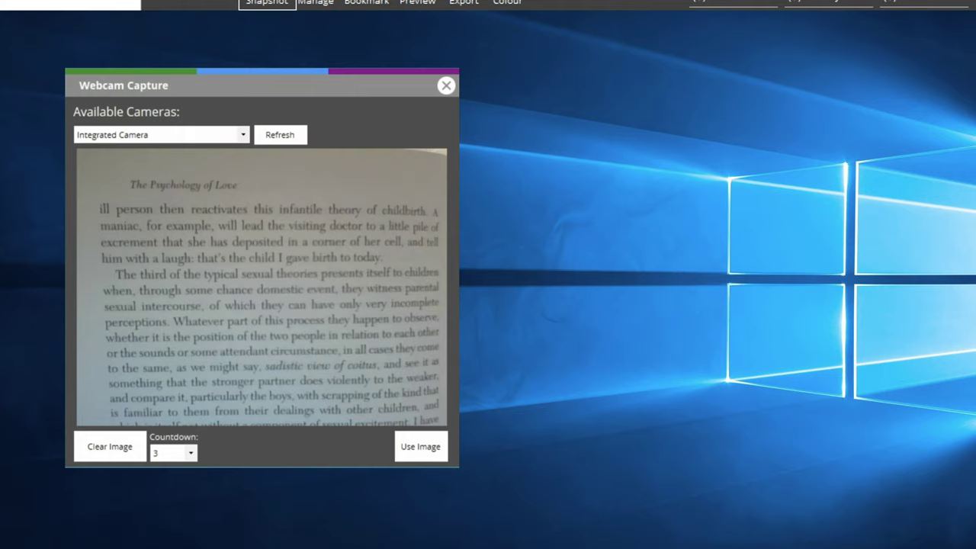
click(420, 446)
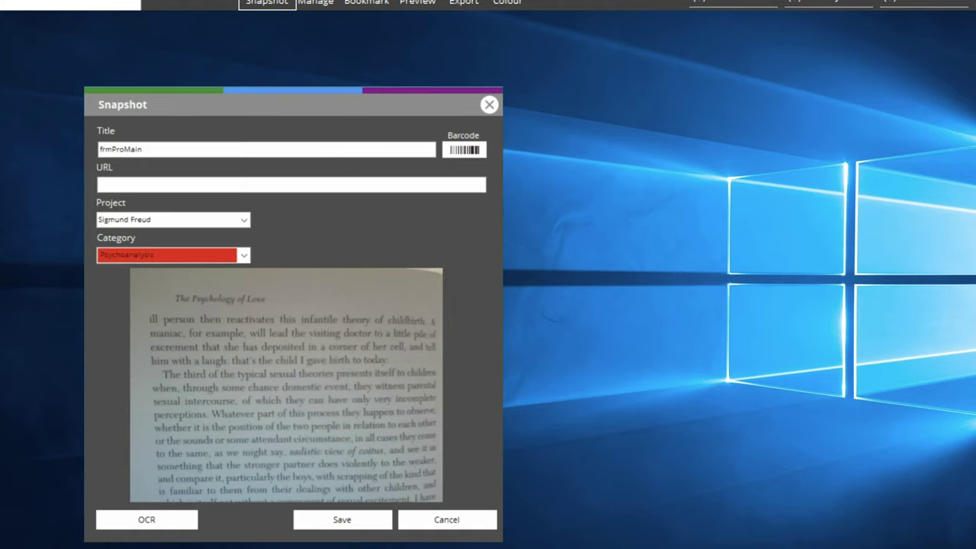
click(463, 149)
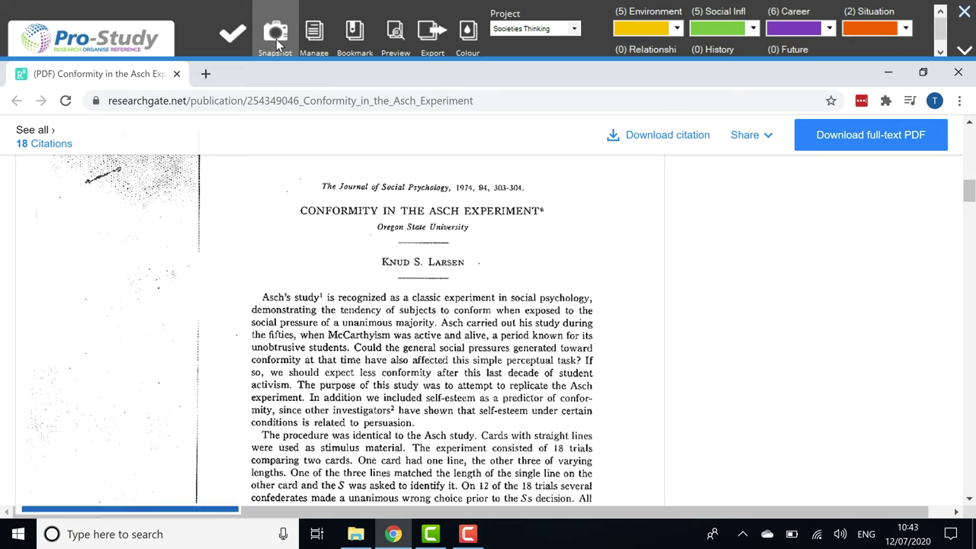
Snip the Asch article's opening paragraph and convert it to text with OCR.
click(276, 39)
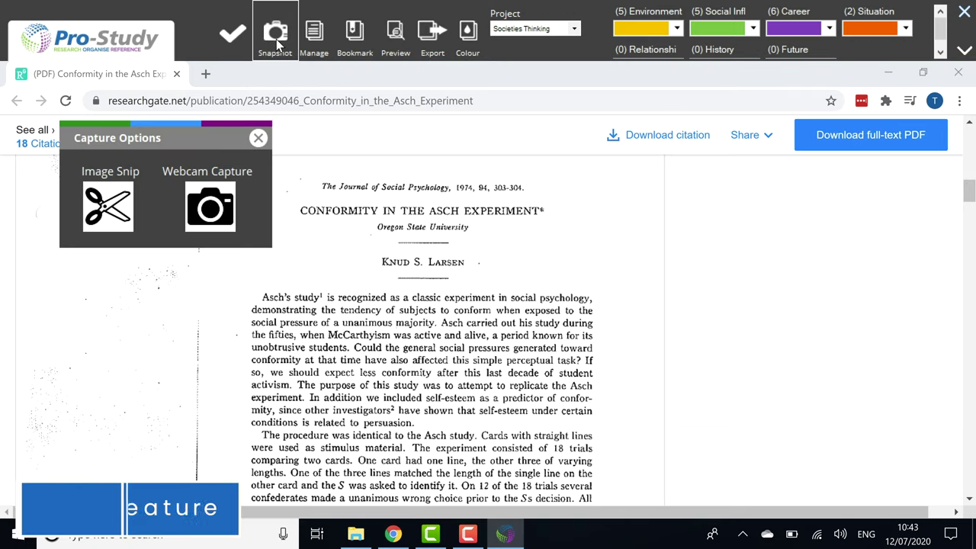
click(109, 205)
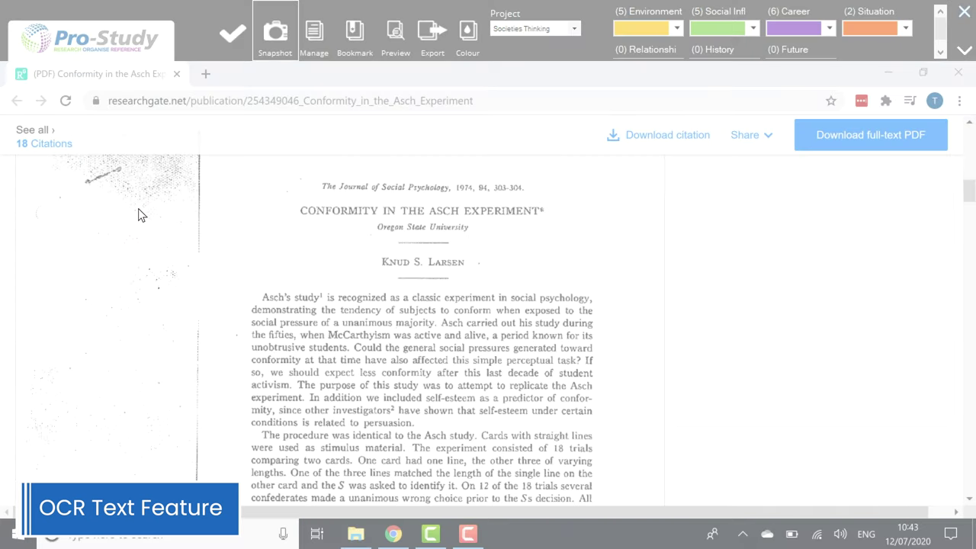
drag(227, 267, 601, 419)
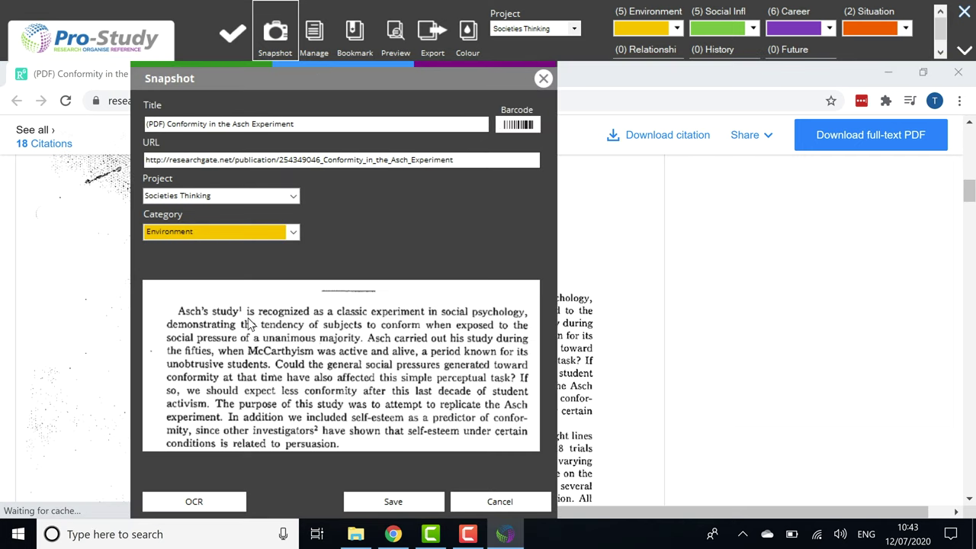
click(185, 502)
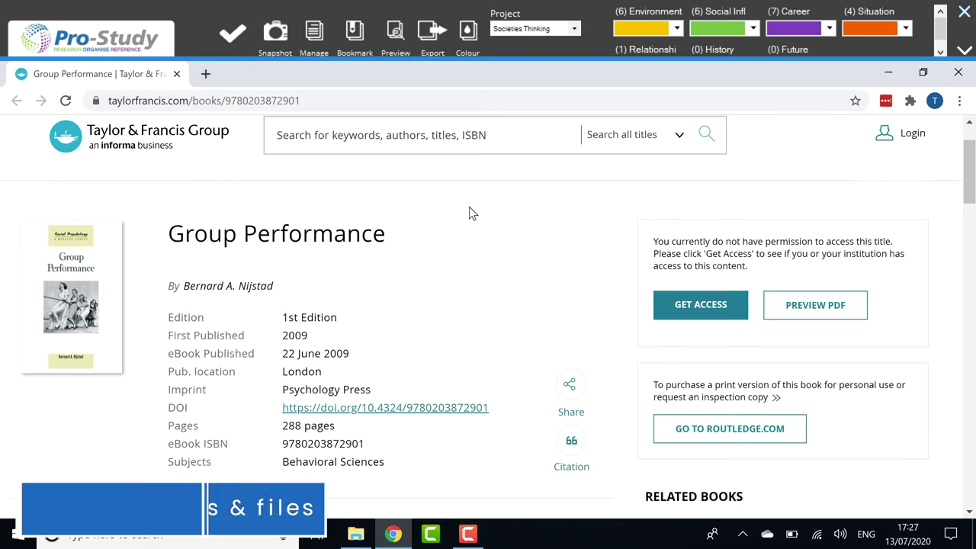
Bookmark the Group Performance page and add NHS funding and Expenditure.doc to the Career category.
click(350, 36)
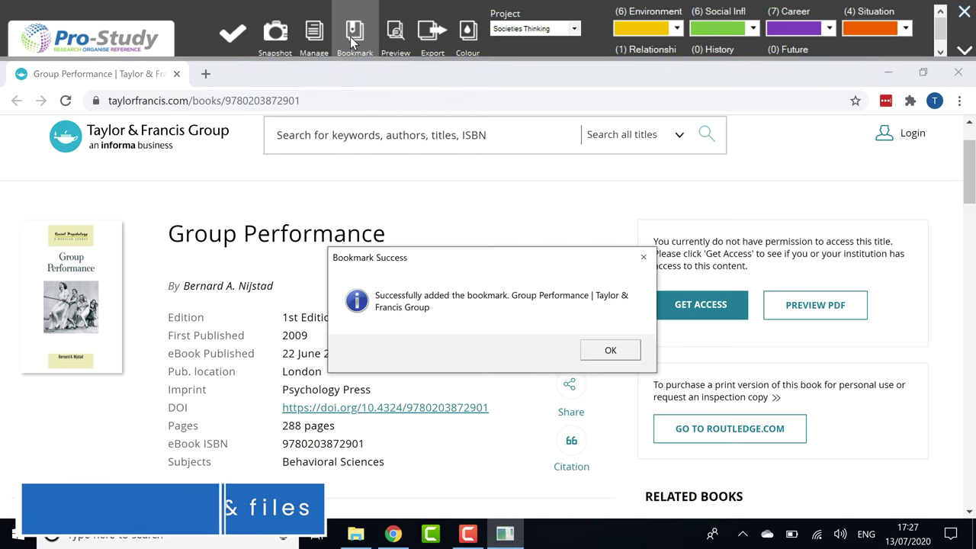
click(589, 347)
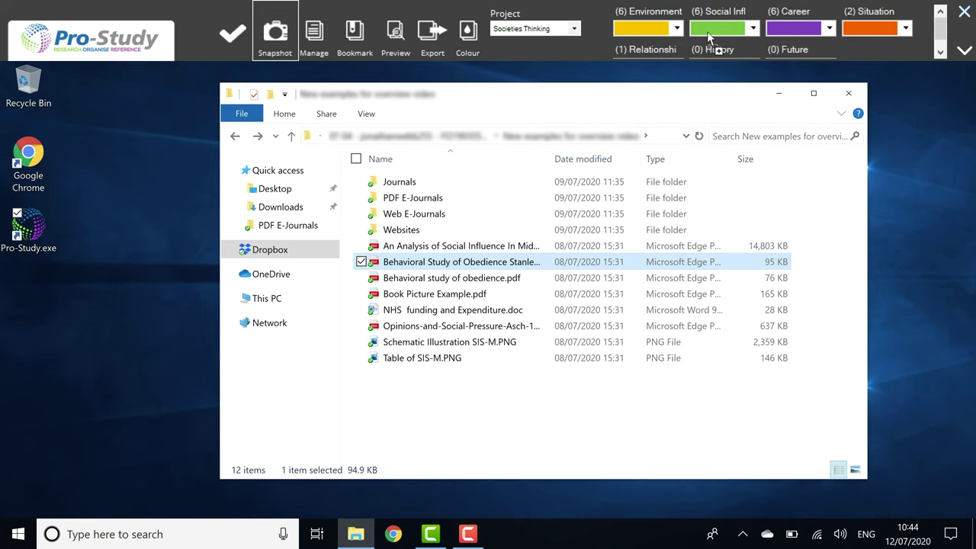
click(485, 311)
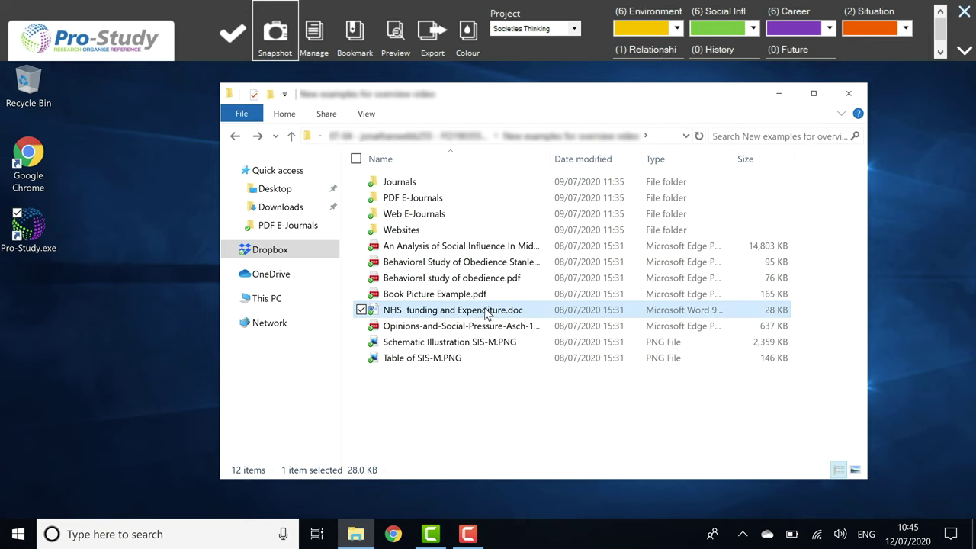
drag(486, 313, 817, 40)
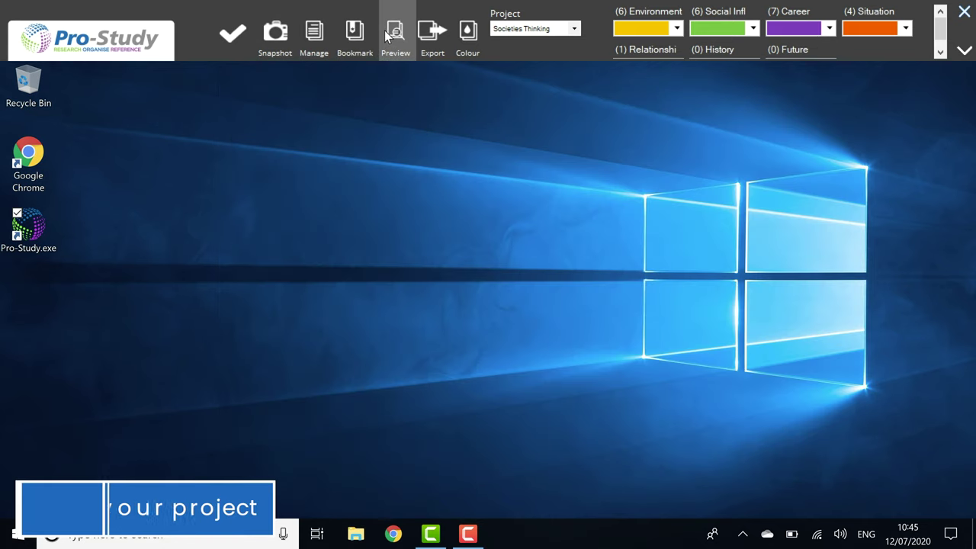
Search the Preview for 'social' and open the Asch-1955 Opinions and Social Pressure result.
click(387, 30)
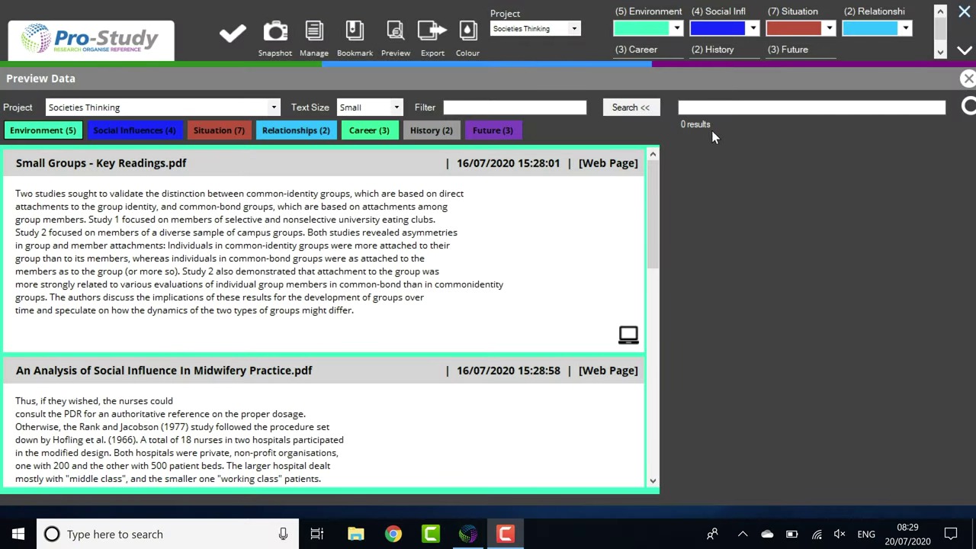
click(717, 107)
text(social)
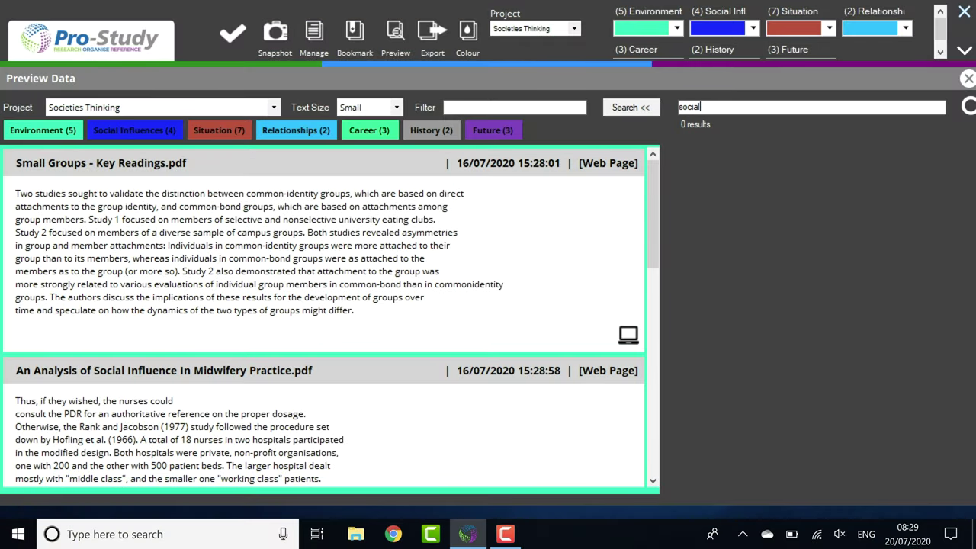
key(Return)
mouse_move(970, 158)
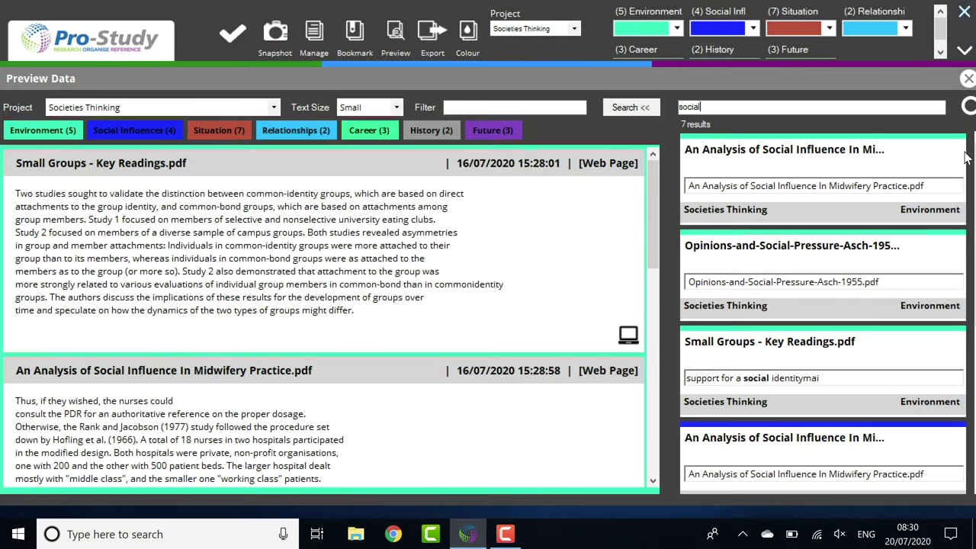
scroll(823, 311, down, 1)
scroll(824, 311, down, 1)
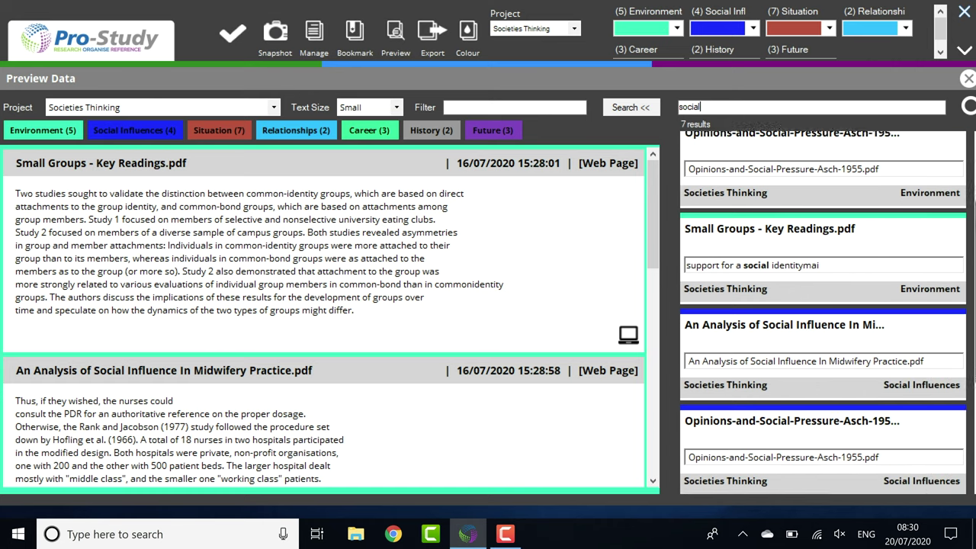
scroll(824, 311, down, 1)
scroll(823, 311, down, 1)
scroll(830, 334, down, 1)
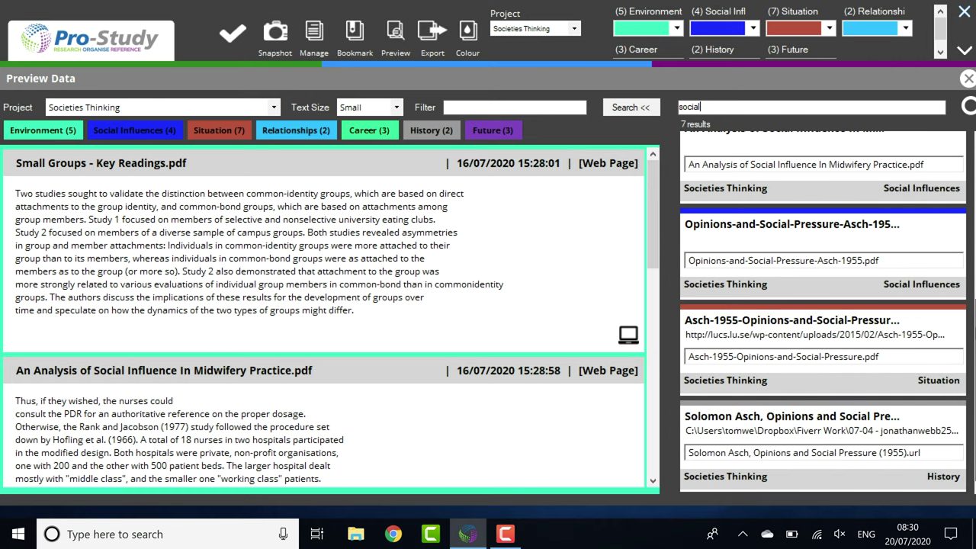
click(815, 330)
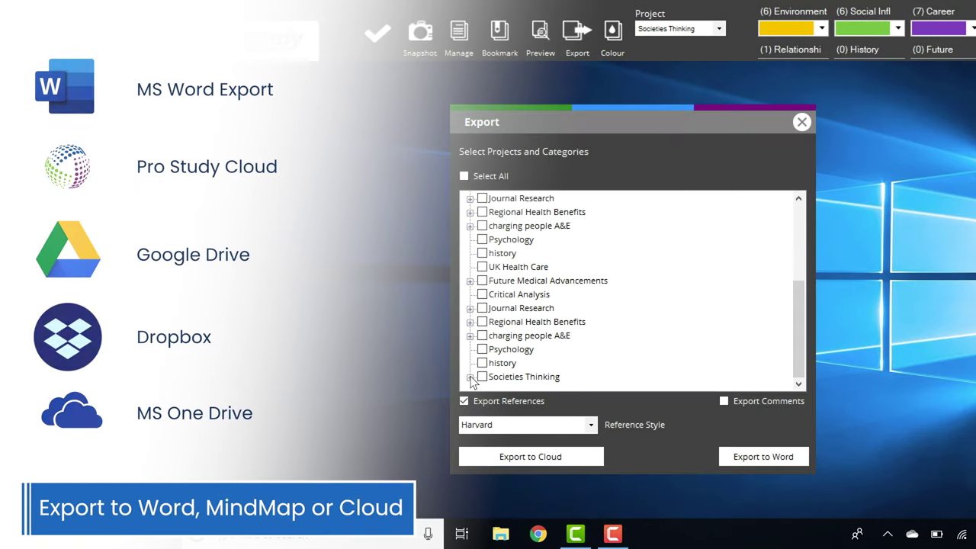
Export every Societies Thinking category to Word with Harvard-style references.
click(469, 377)
click(482, 281)
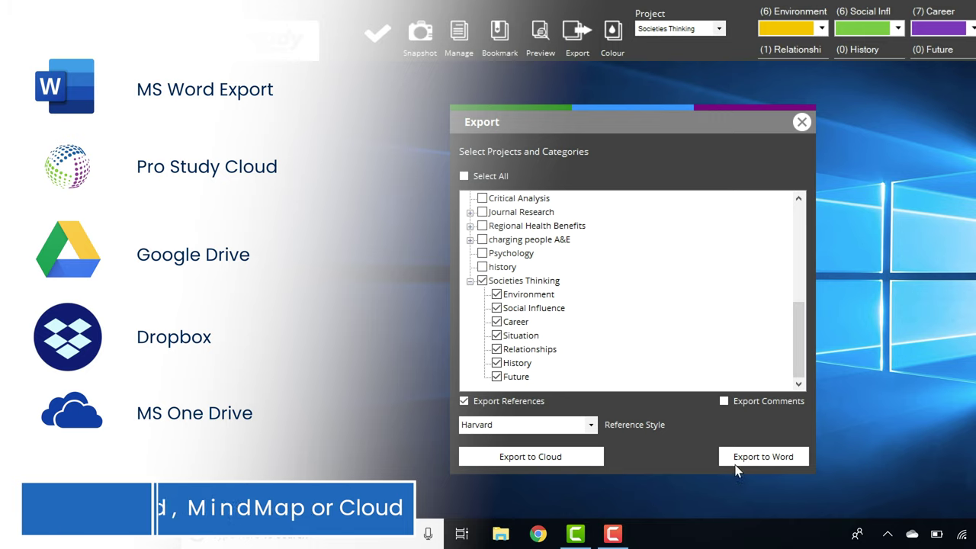
click(789, 454)
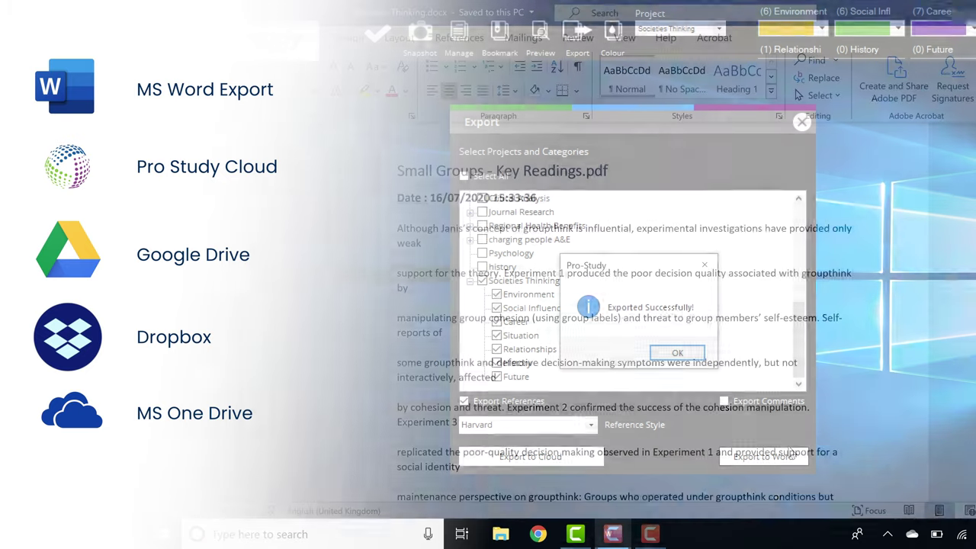